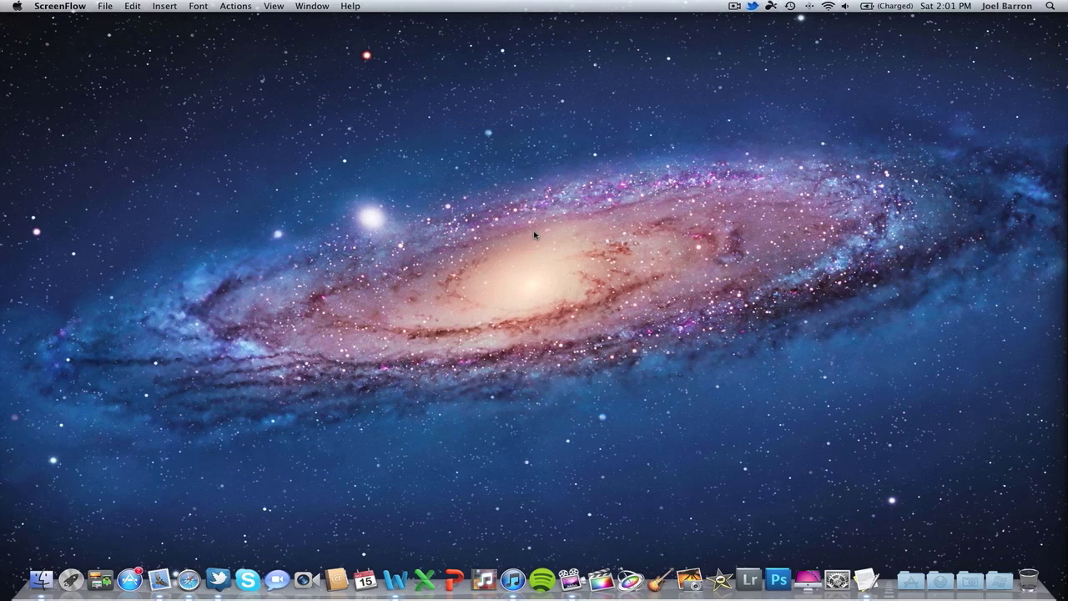
# Switch to iTunes and select the Bayside song "Landing Feet First" in the music library.
pyautogui.click(513, 578)
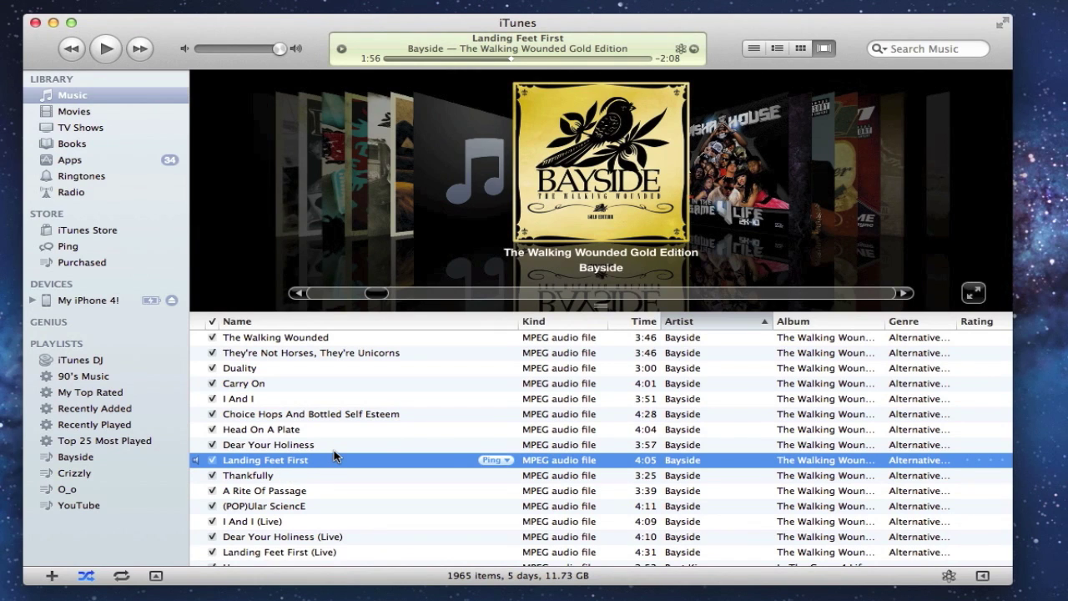
pyautogui.press('Down')
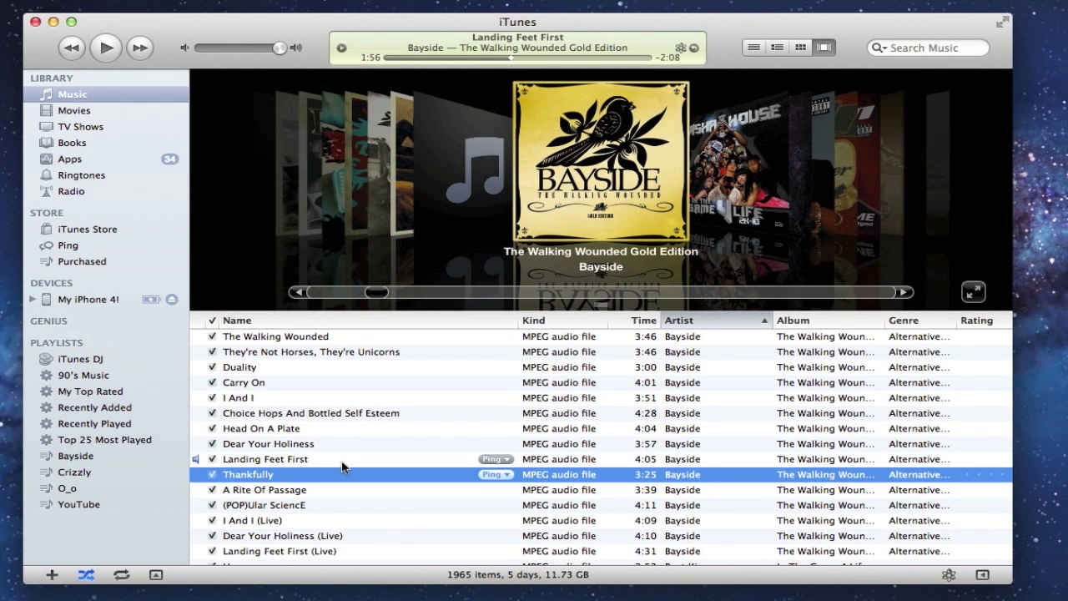
pyautogui.click(344, 460)
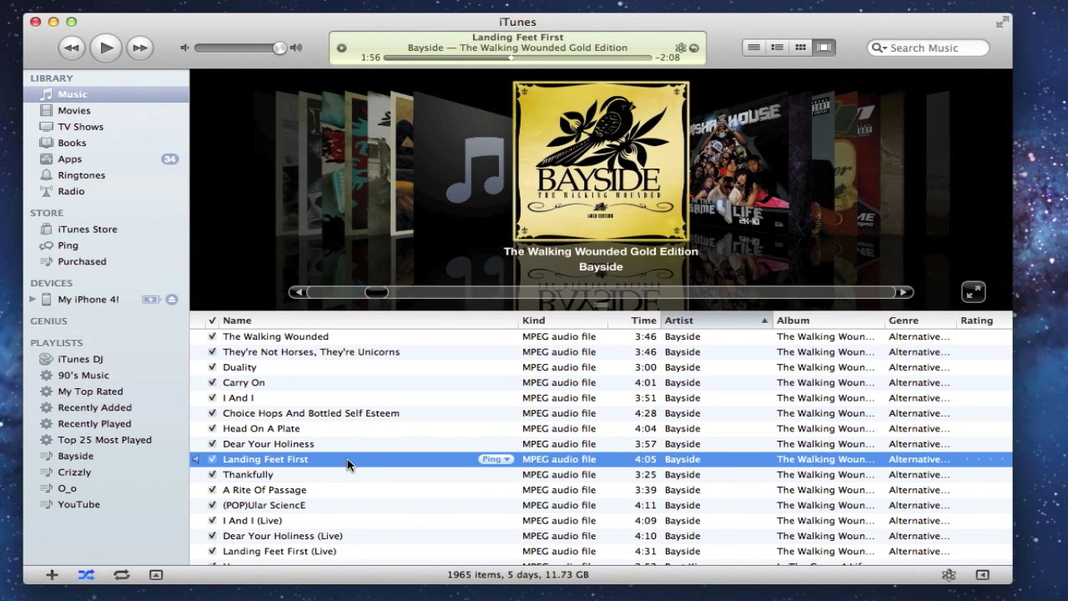
pyautogui.click(107, 51)
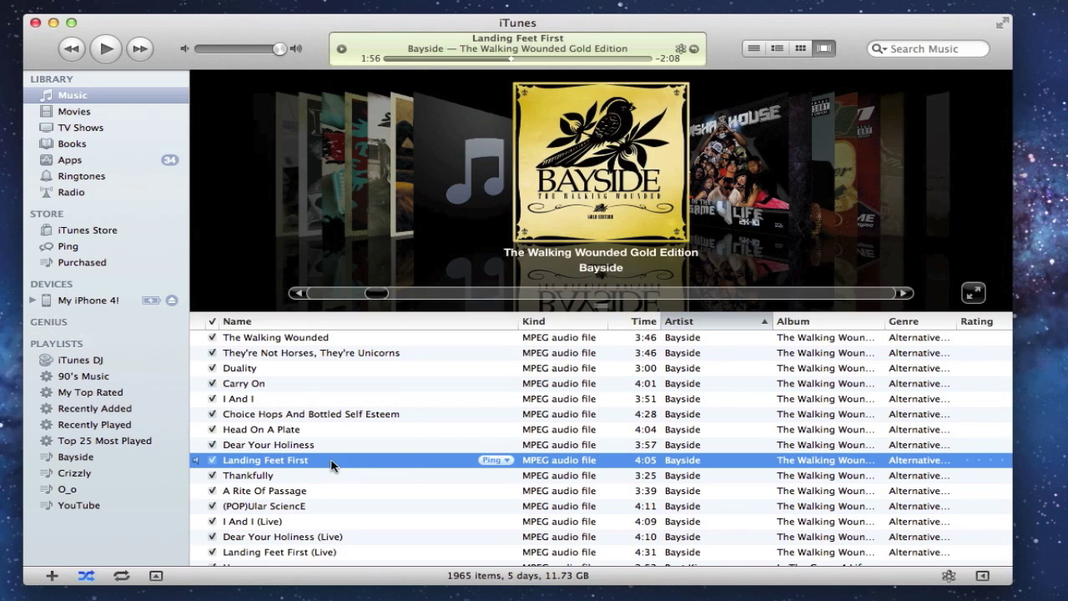
# Move the playback position of "Landing Feet First" back to 1:41 and open the song's info.
pyautogui.rightClick(332, 465)
pyautogui.click(306, 463)
pyautogui.moveTo(511, 59); pyautogui.dragTo(496, 58)
pyautogui.rightClick(359, 460)
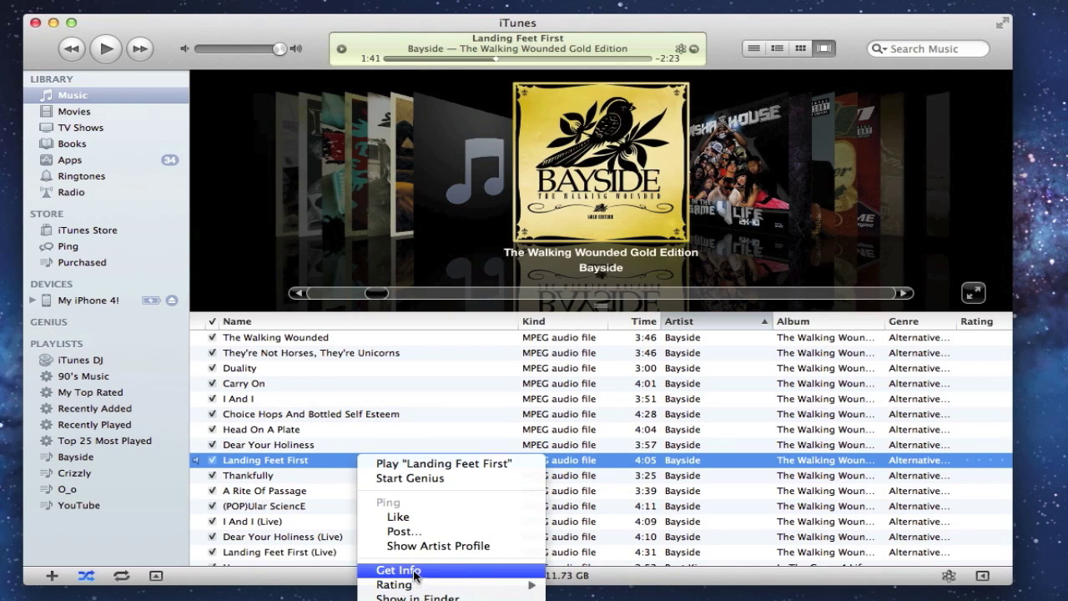
pyautogui.click(332, 468)
pyautogui.rightClick(336, 466)
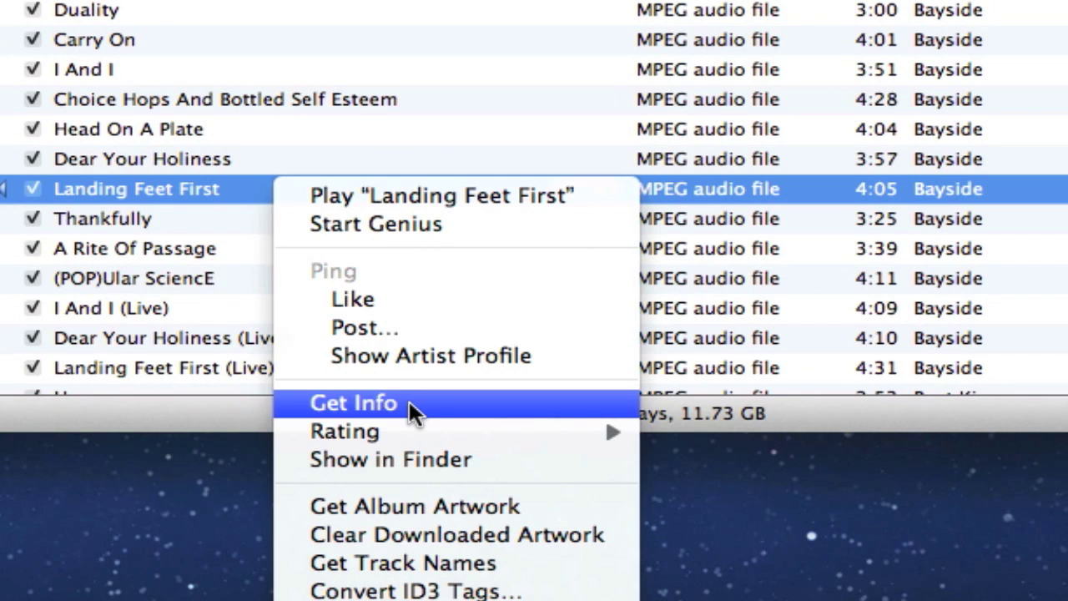
pyautogui.click(409, 400)
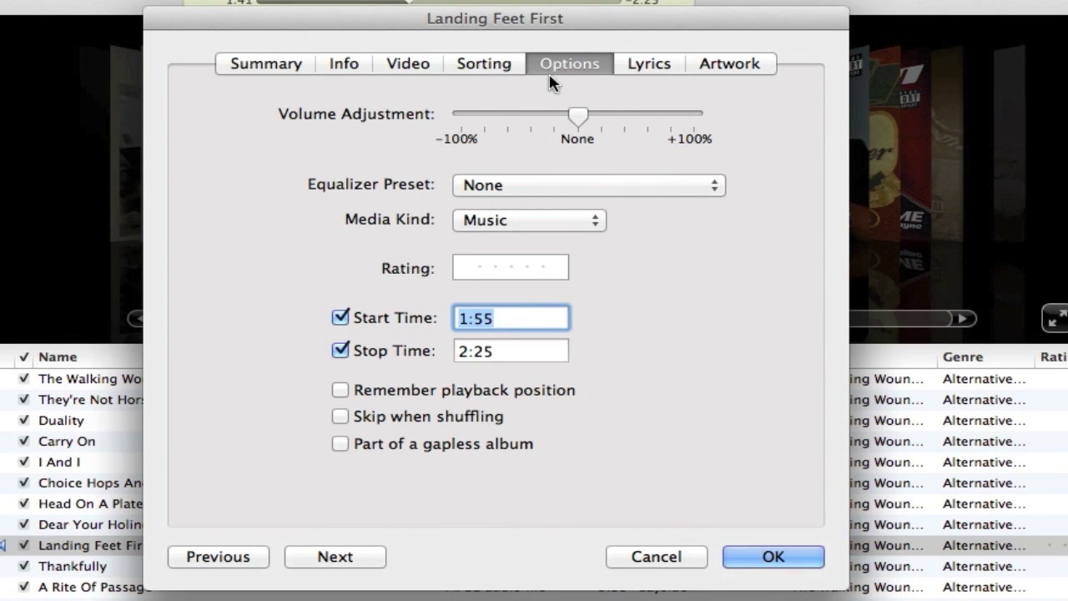
# In the song's options, limit playback to a start time of 1:55 and a stop time of 2:25, and confirm.
pyautogui.click(311, 63)
pyautogui.click(408, 68)
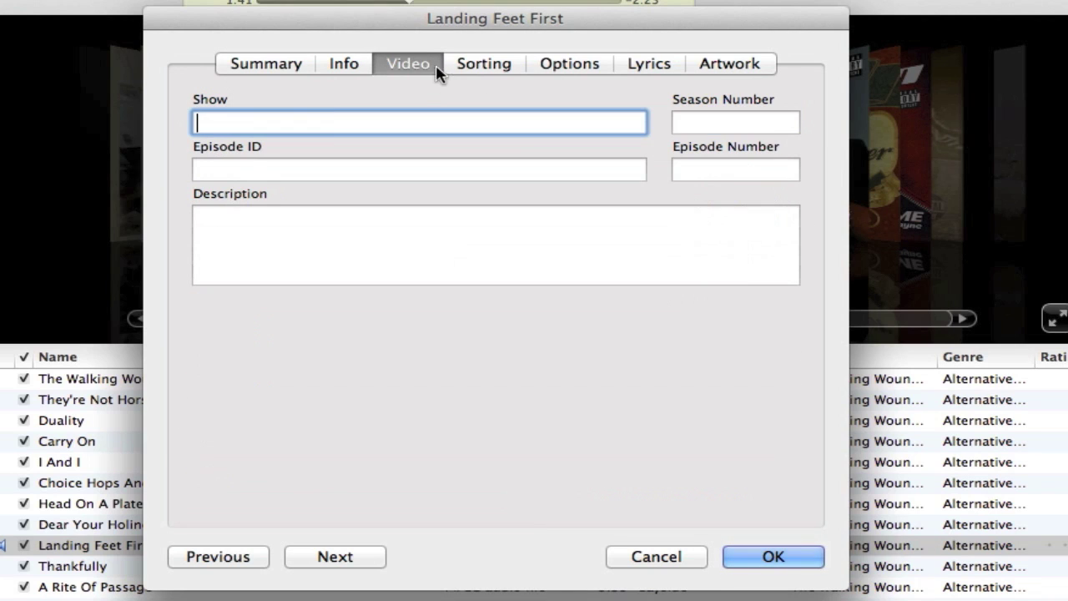
pyautogui.click(480, 72)
pyautogui.click(559, 66)
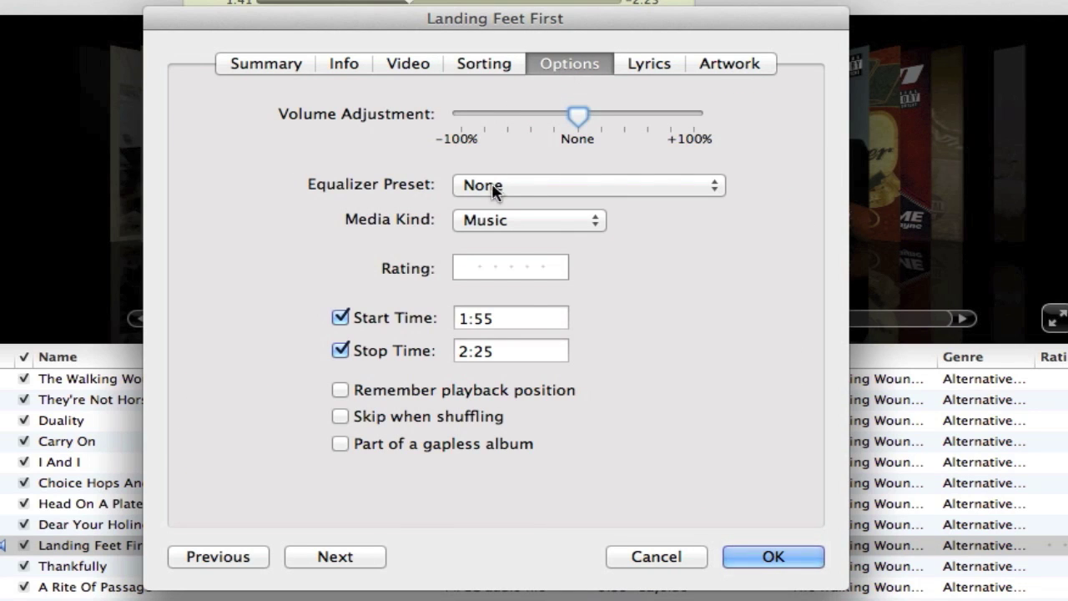
pyautogui.moveTo(496, 317); pyautogui.dragTo(413, 320)
pyautogui.click(513, 318)
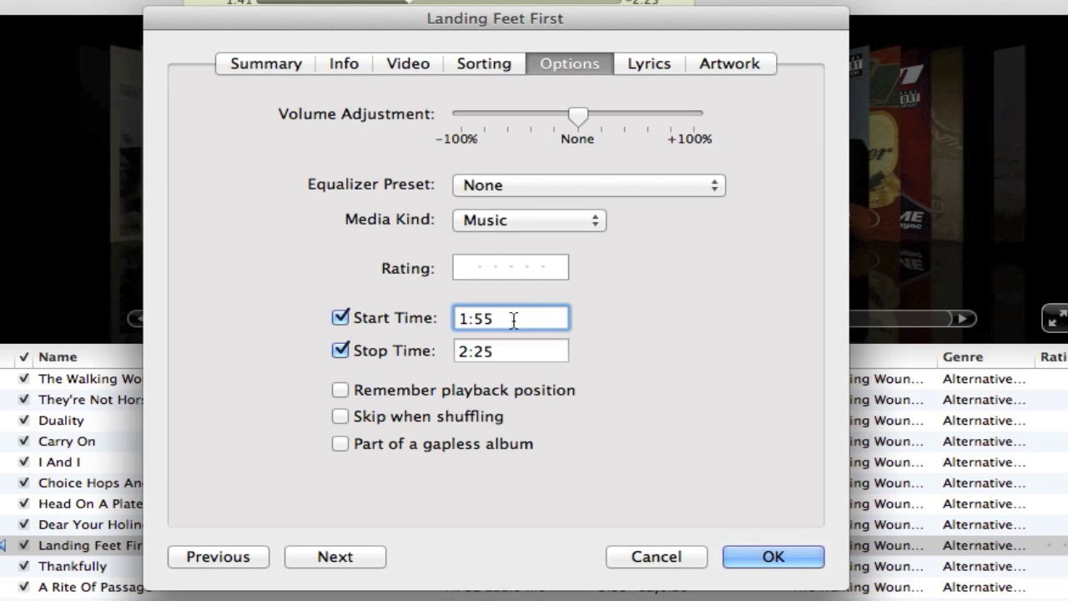
pyautogui.click(515, 348)
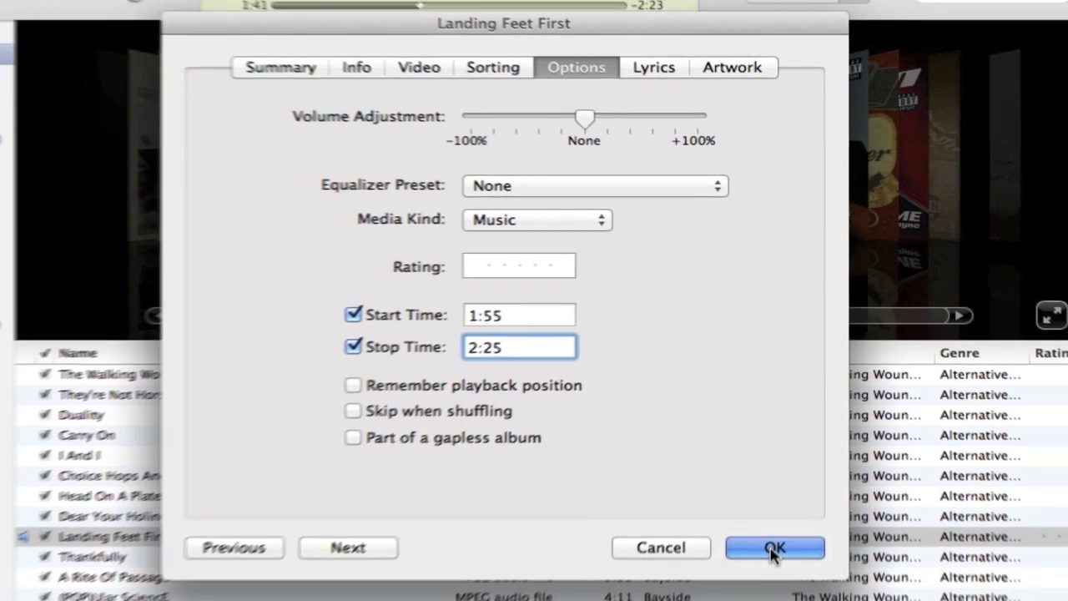
pyautogui.click(770, 558)
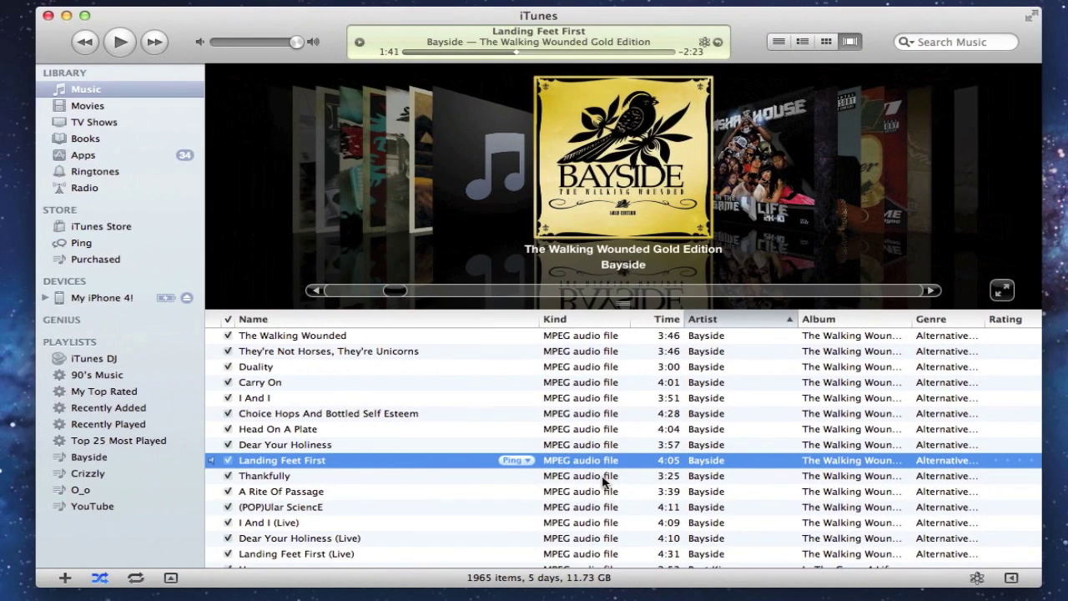
# Create an AAC version of "Landing Feet First" and copy the resulting 0:30 track to the desktop.
pyautogui.rightClick(355, 463)
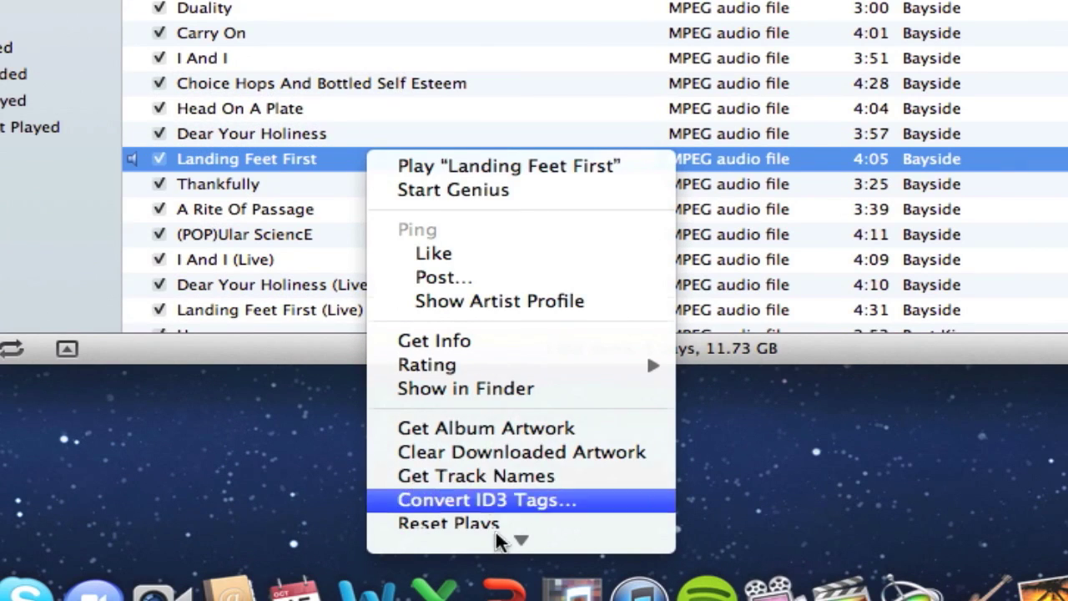
pyautogui.moveTo(499, 541)
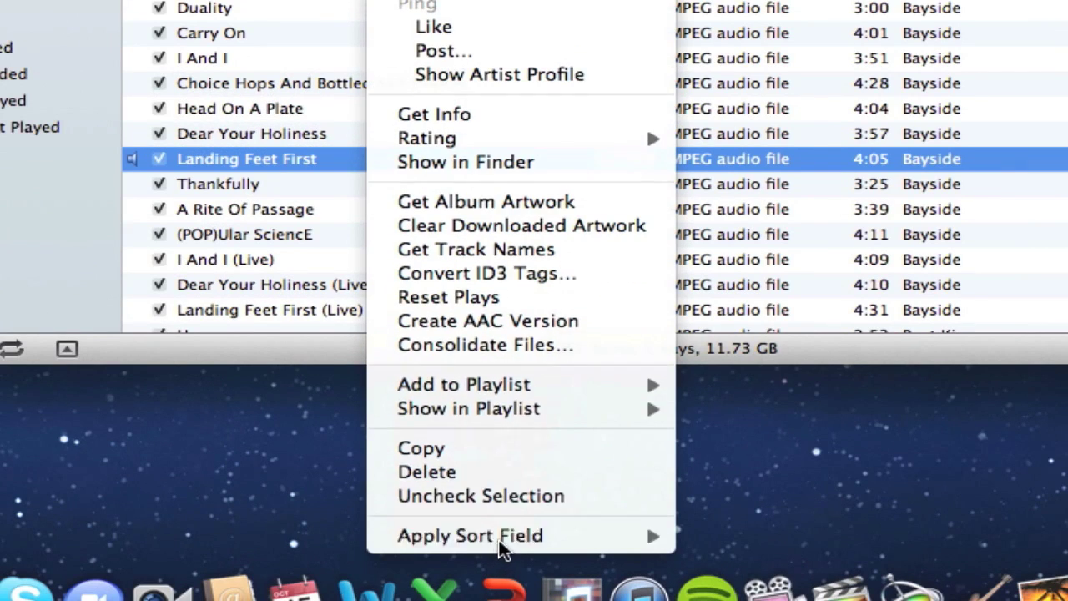
pyautogui.click(482, 327)
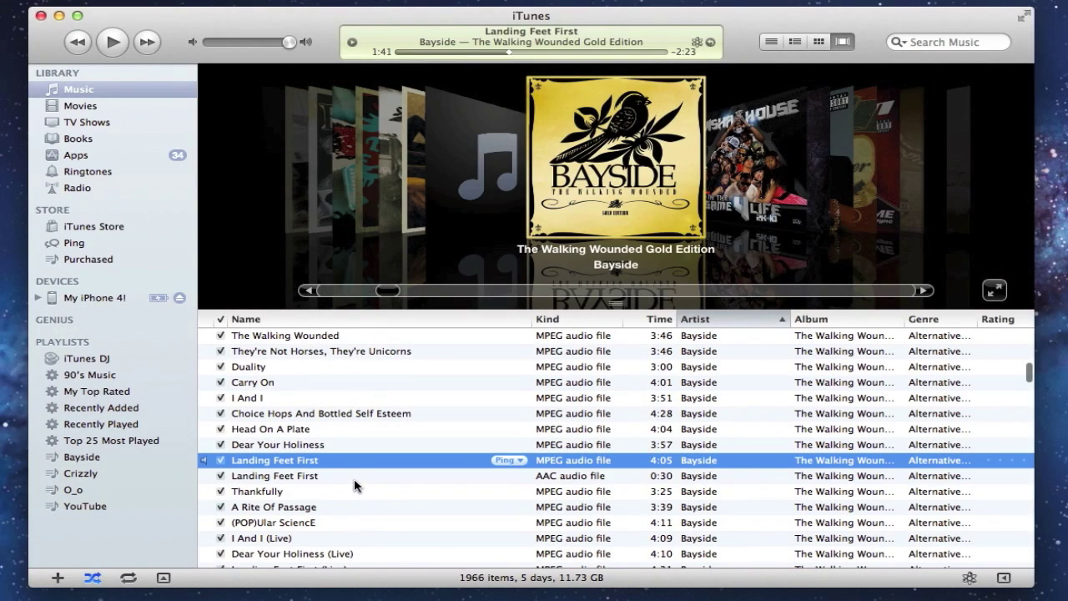
pyautogui.click(349, 478)
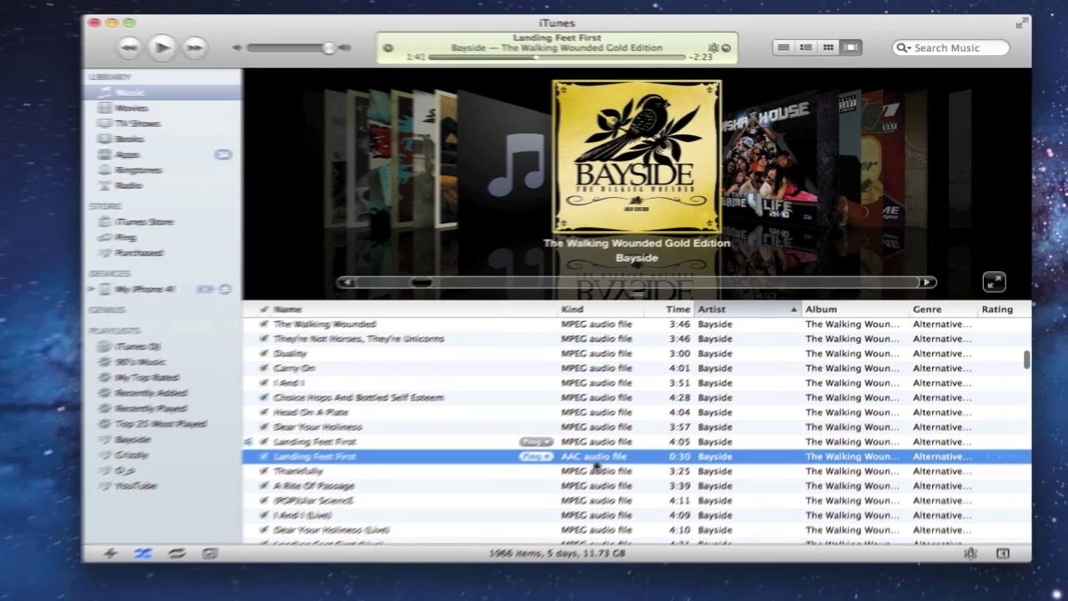
pyautogui.moveTo(595, 465); pyautogui.dragTo(120, 438)
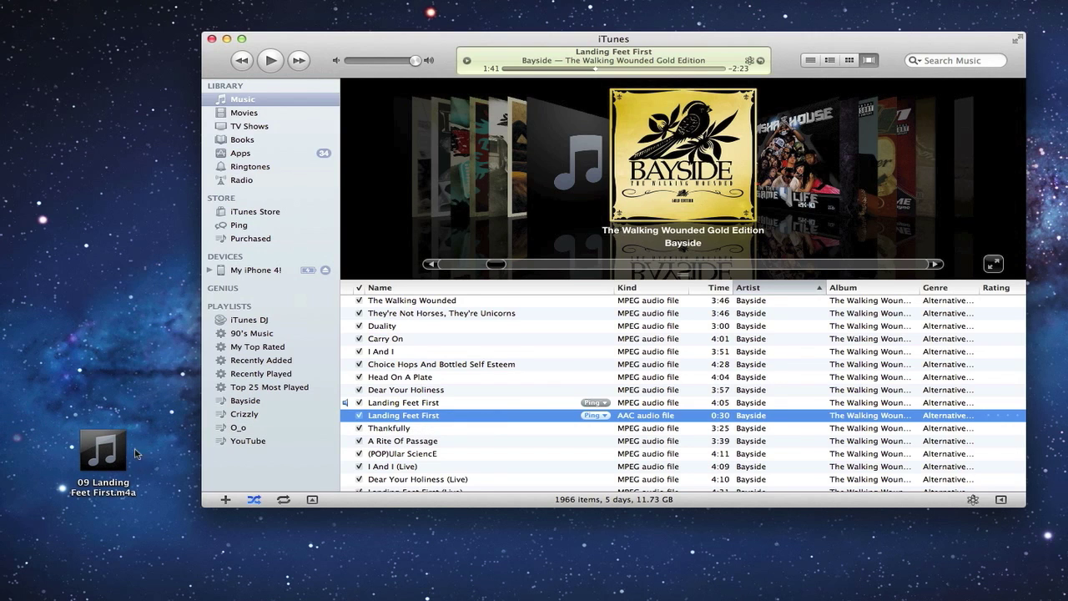
# Rename the desktop song file to "09 Landing Feet First.m4r" and accept the extension change.
pyautogui.click(119, 467)
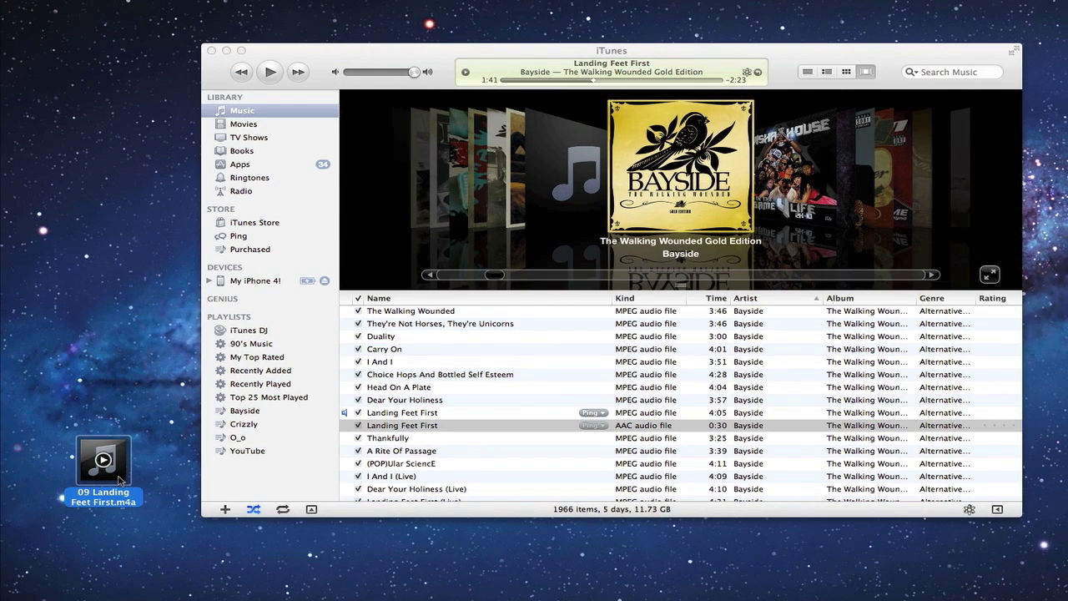
pyautogui.click(125, 491)
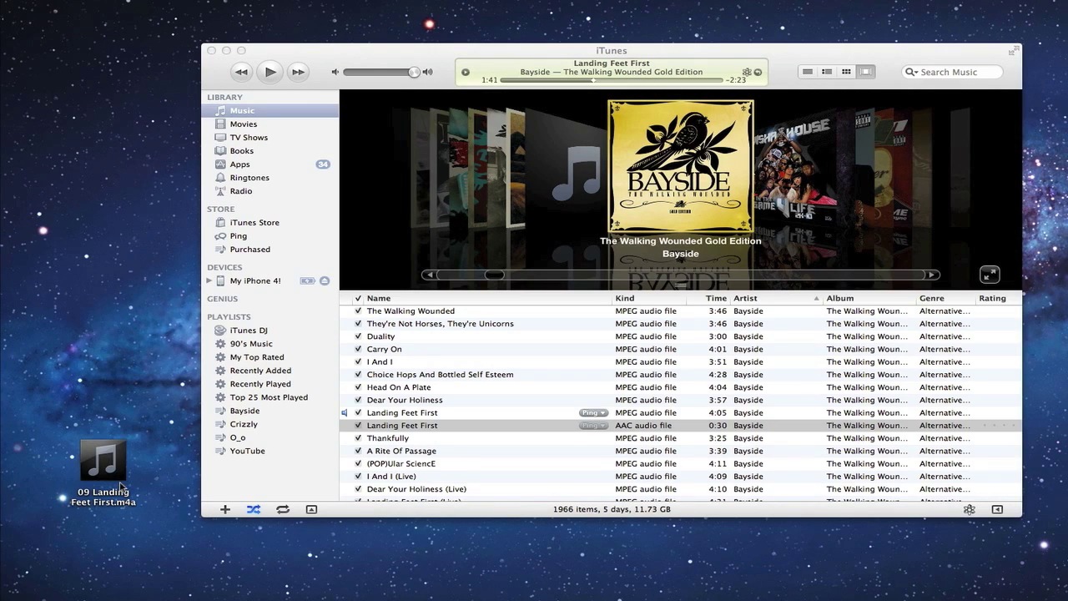
pyautogui.click(111, 476)
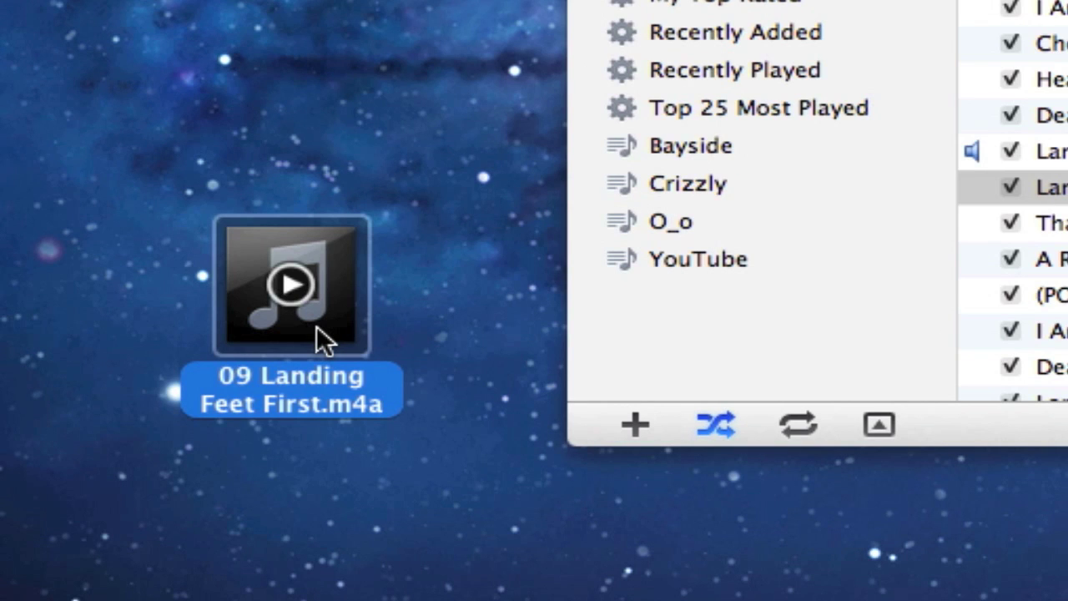
pyautogui.click(348, 399)
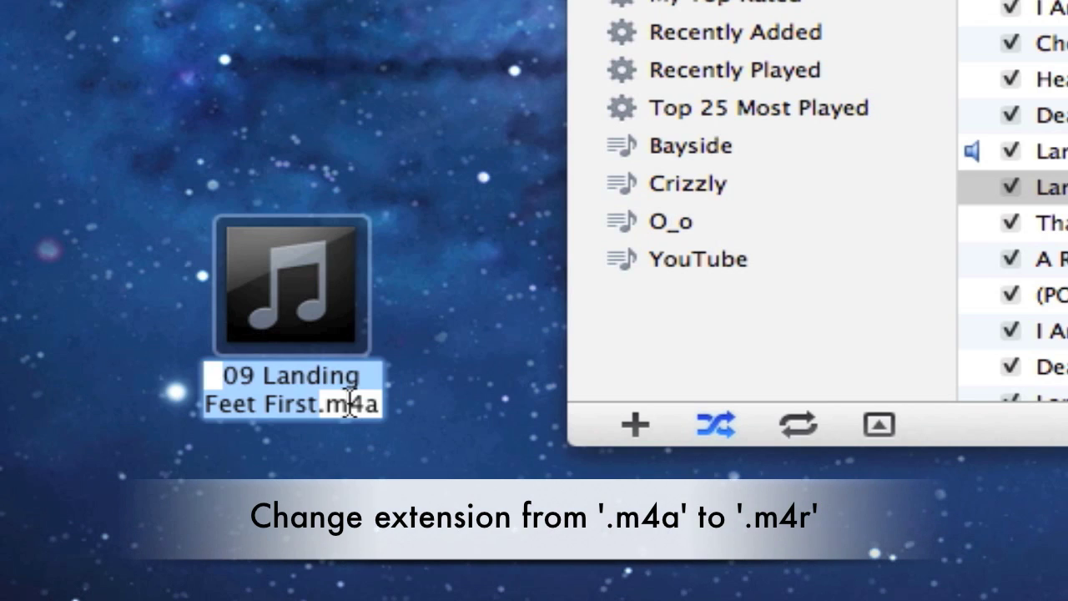
pyautogui.click(365, 404)
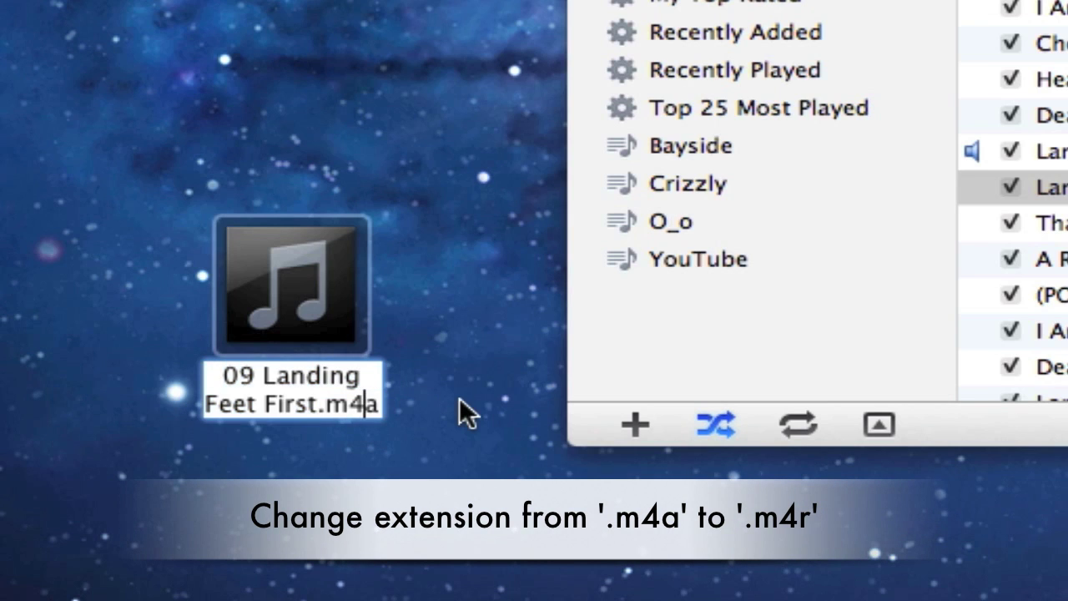
pyautogui.press('Right')
pyautogui.press('BackSpace')
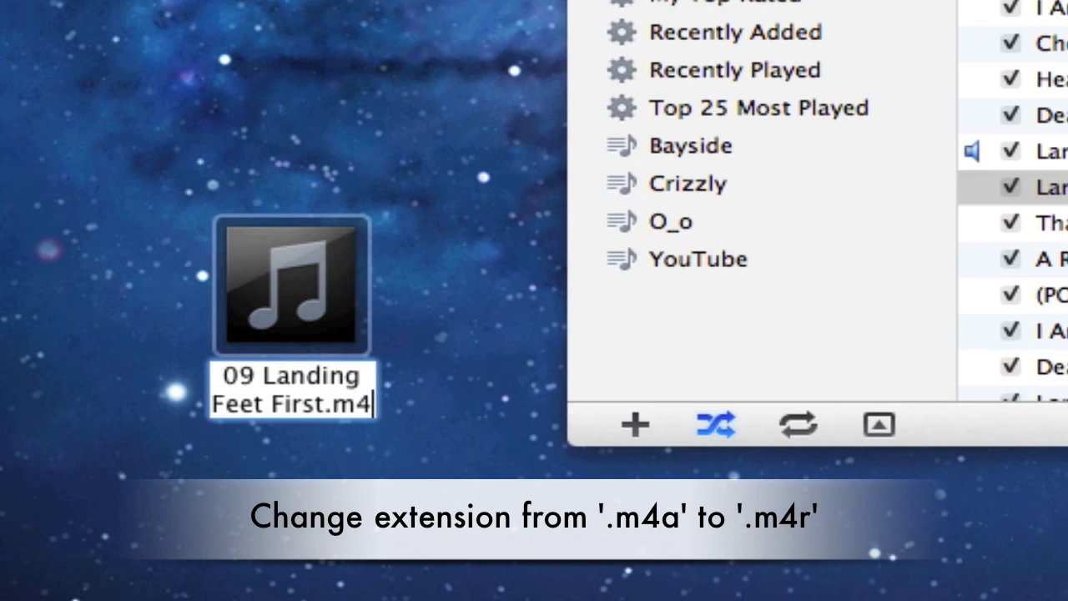
pyautogui.write('r')
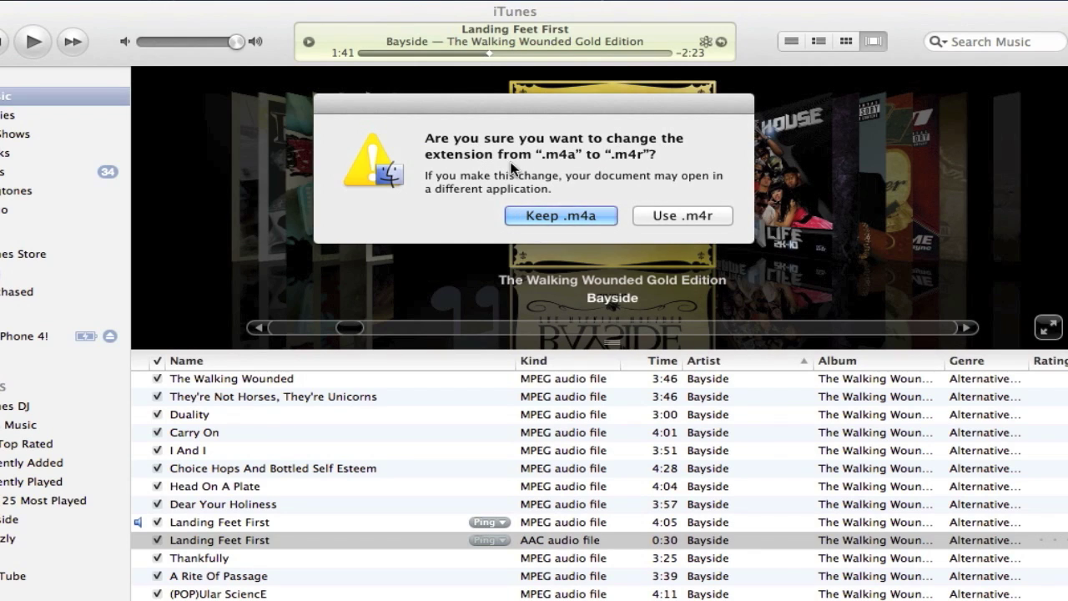
pyautogui.click(682, 216)
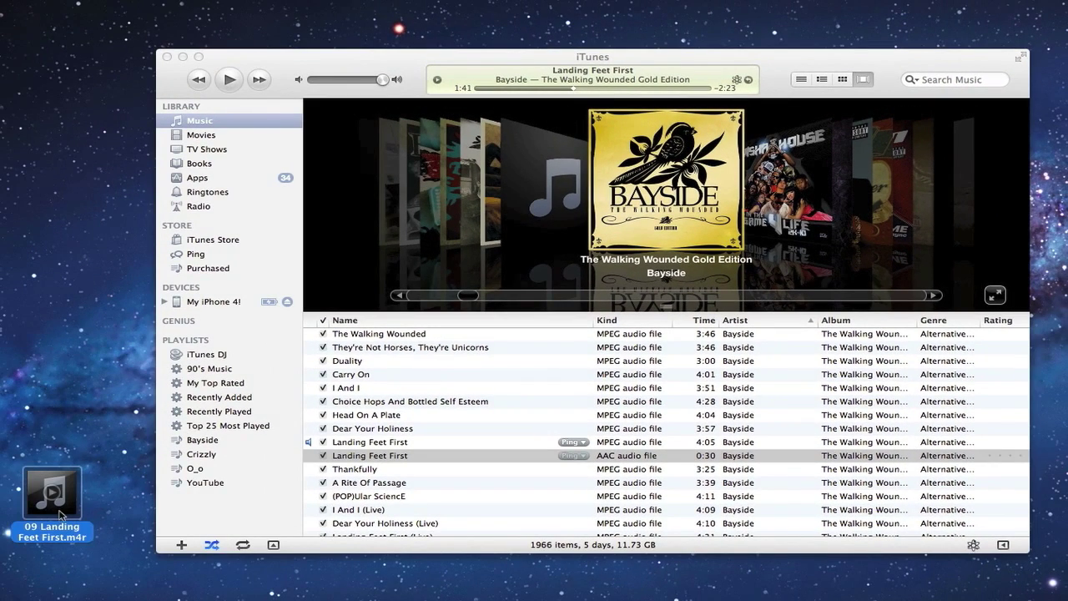
# Delete the 0:30 AAC copy of "Landing Feet First" from the music library and move its file to the Trash.
pyautogui.click(389, 456)
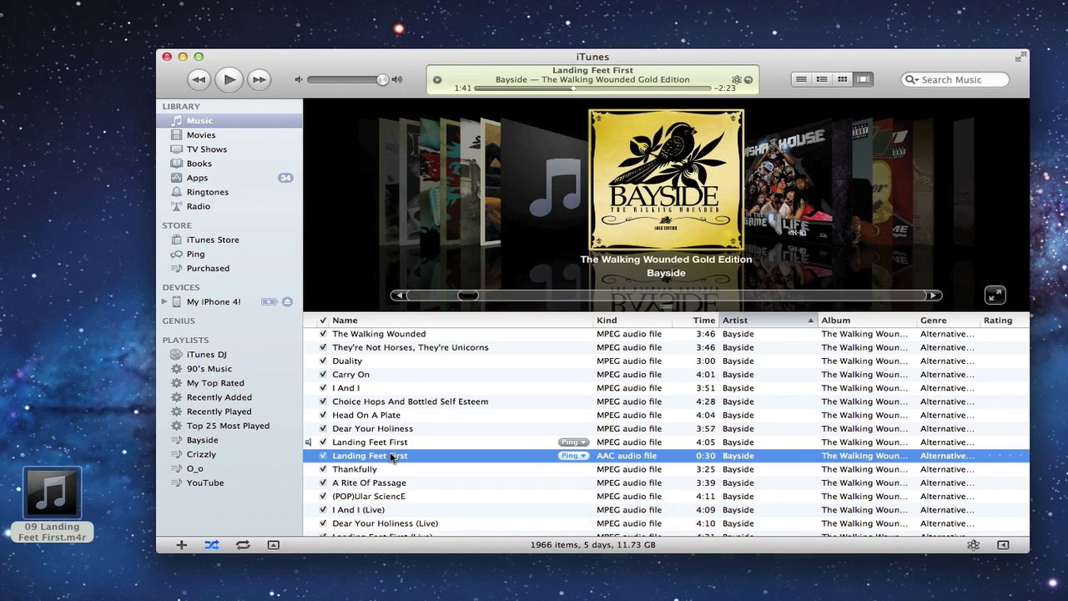
pyautogui.rightClick(391, 456)
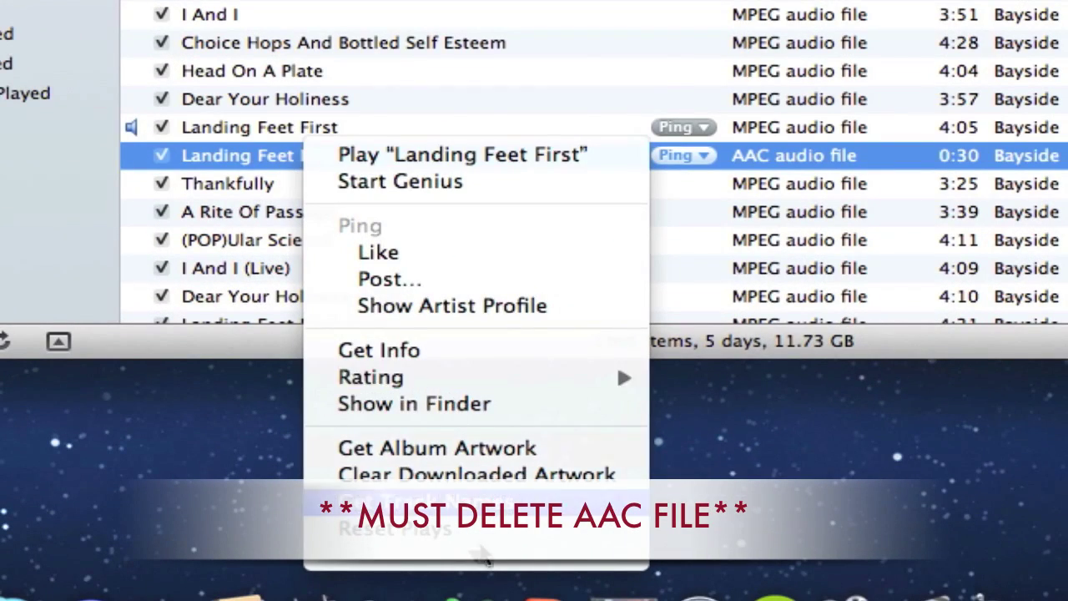
pyautogui.moveTo(477, 554)
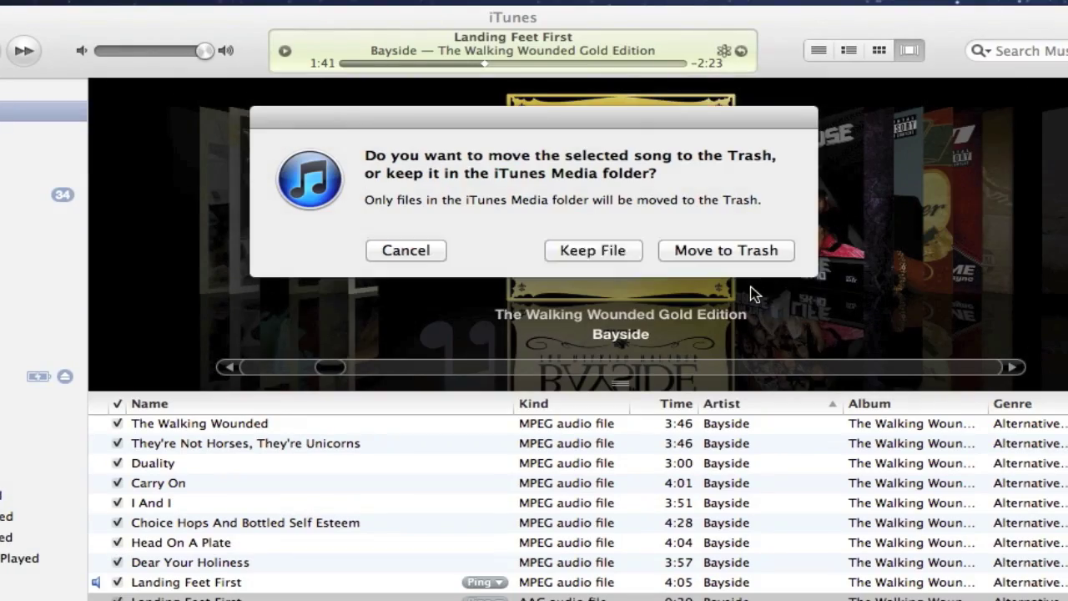
pyautogui.click(731, 252)
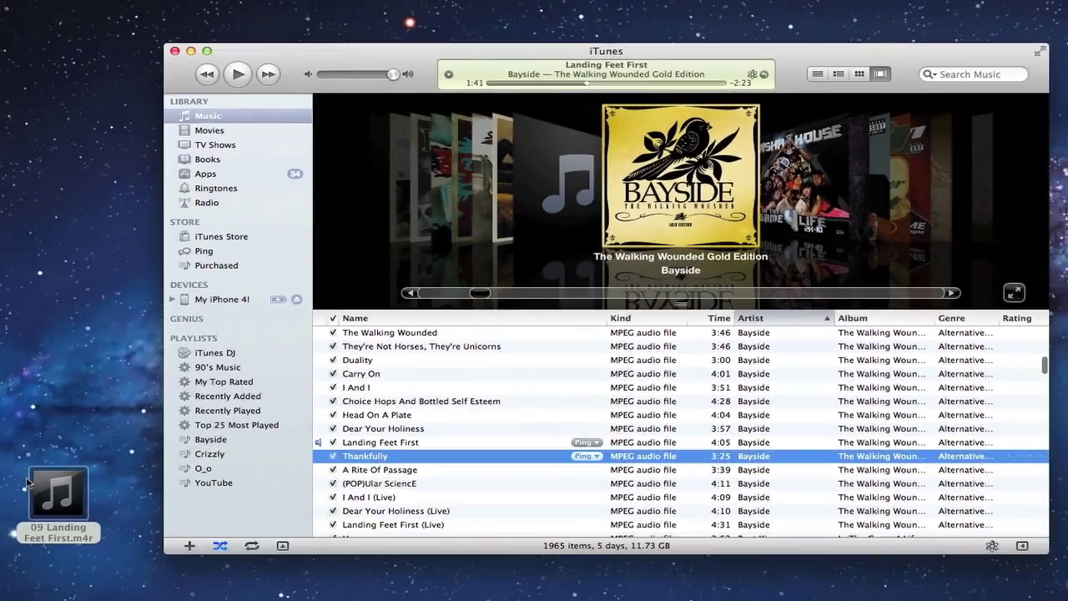
# Open "09 Landing Feet First.m4r" in iTunes, stop its playback, and select it in the Ringtones library.
pyautogui.click(62, 512)
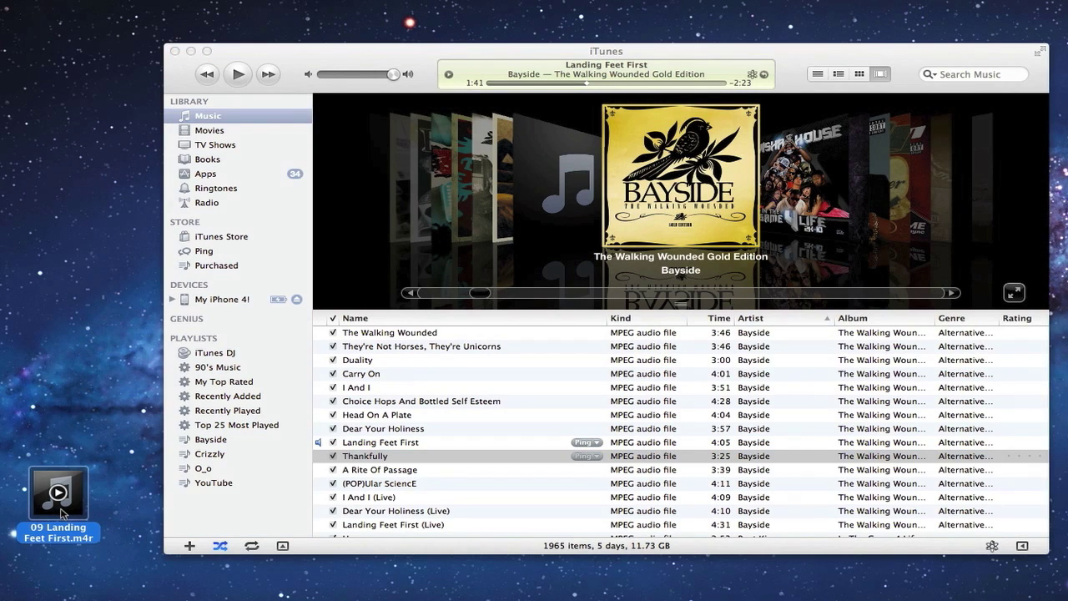
pyautogui.doubleClick(62, 512)
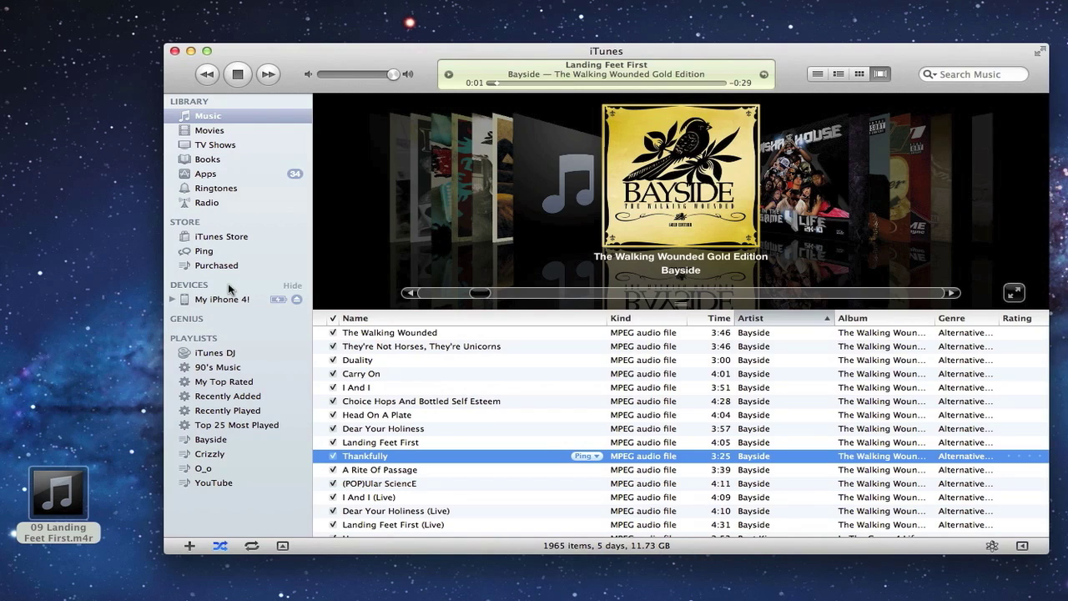
pyautogui.click(238, 75)
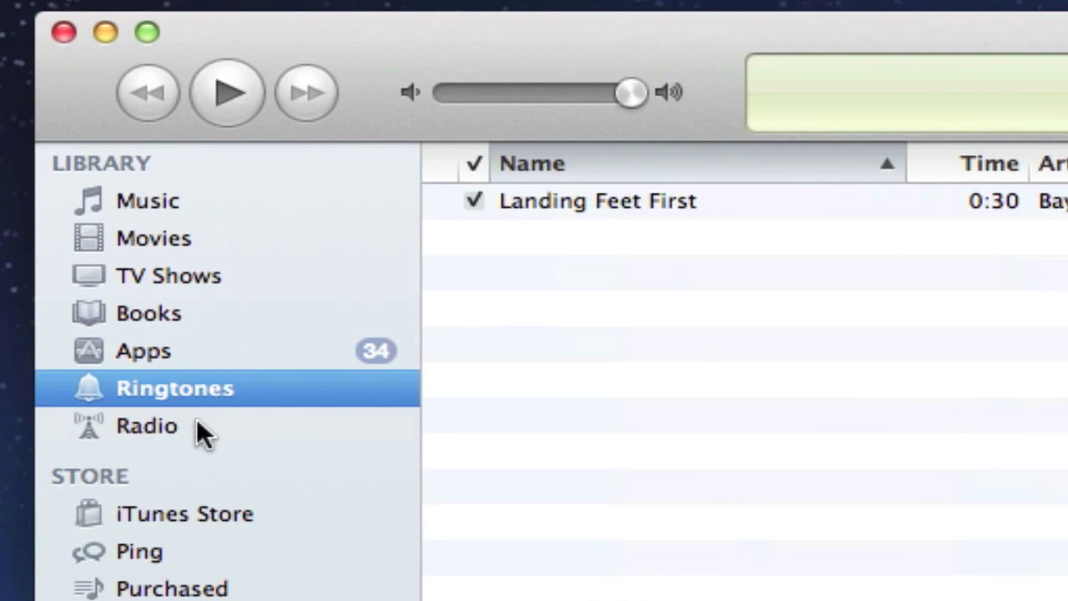
pyautogui.click(664, 201)
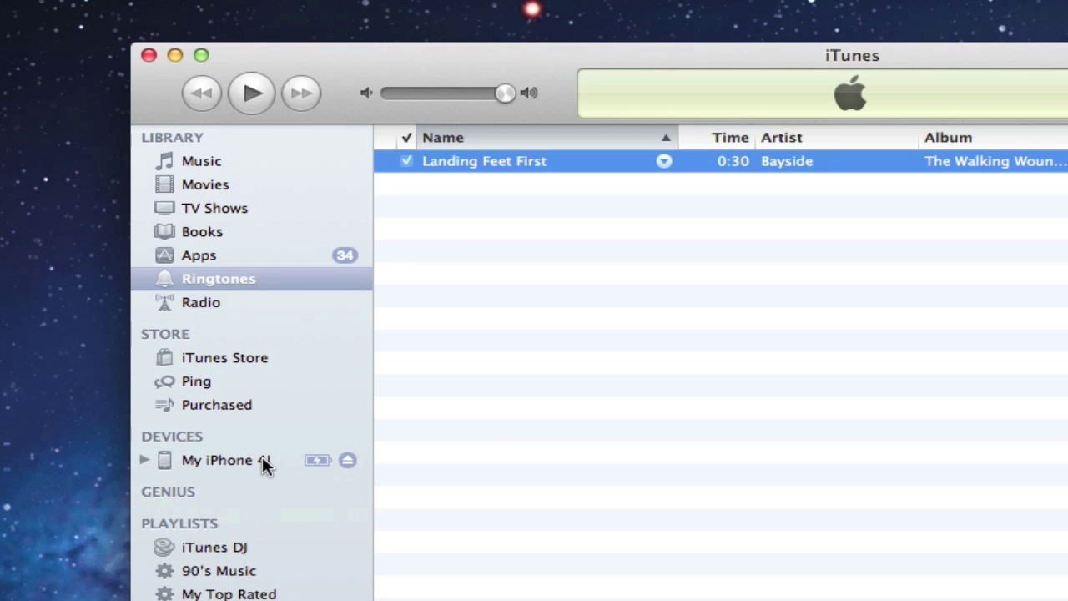
# Turn on ringtone syncing for the connected iPhone, choosing to sync all ringtones.
pyautogui.click(260, 461)
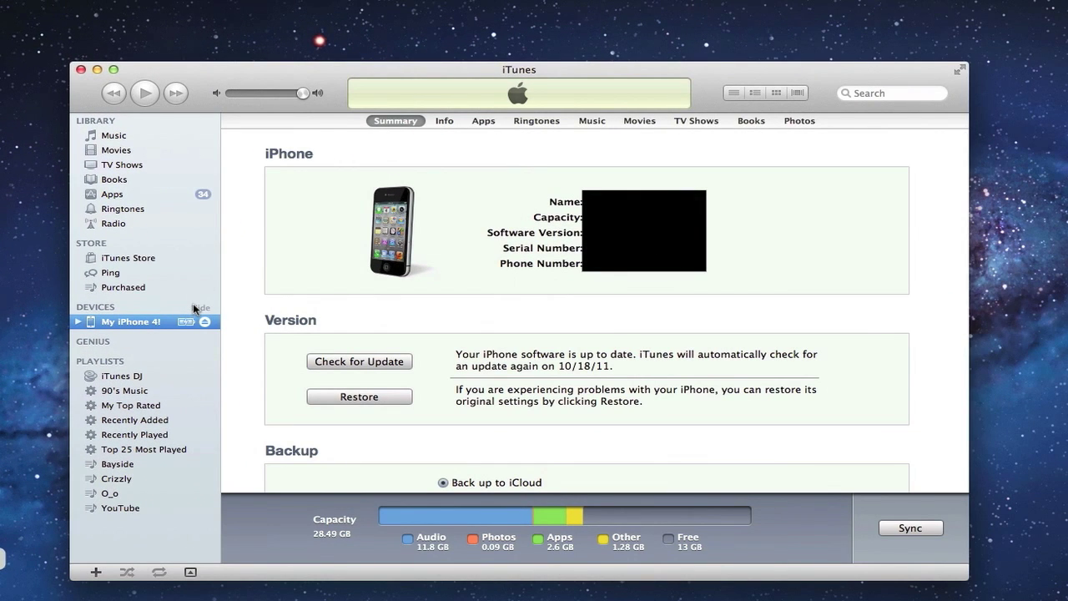
pyautogui.click(484, 122)
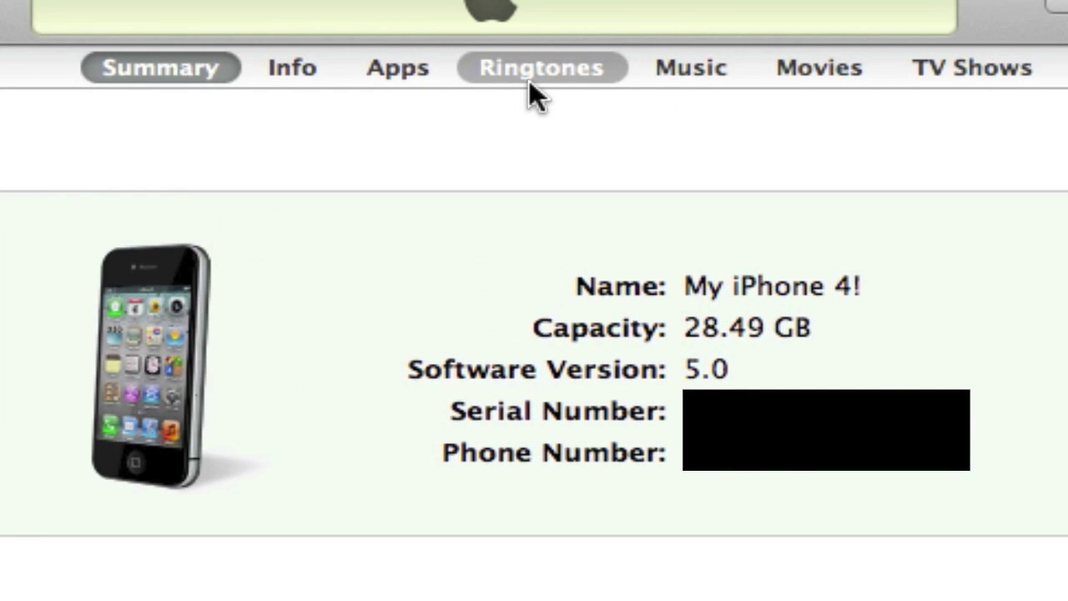
pyautogui.click(531, 80)
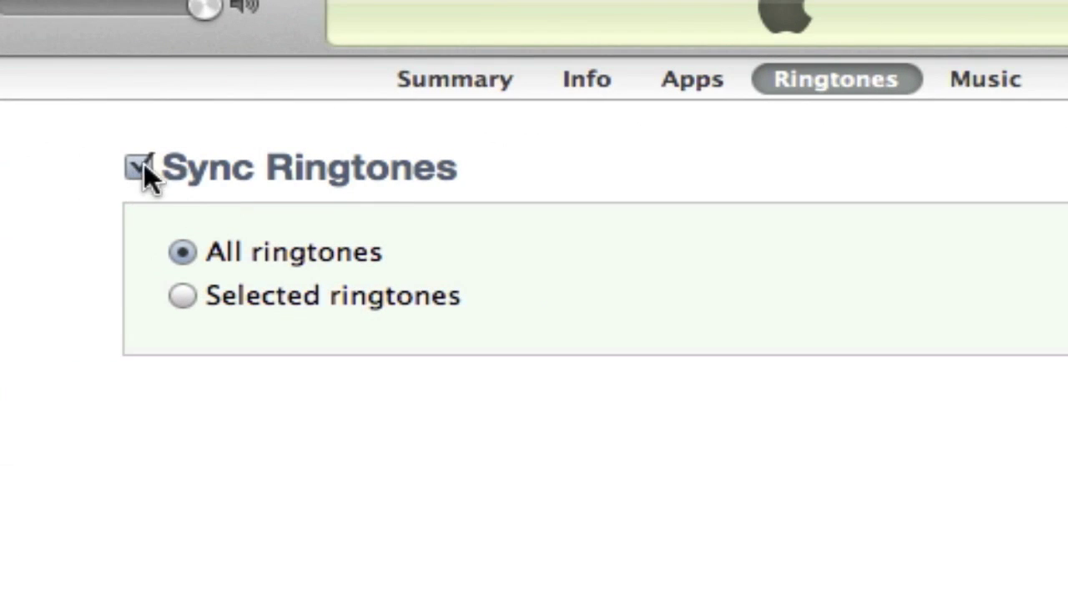
pyautogui.click(183, 295)
pyautogui.click(152, 478)
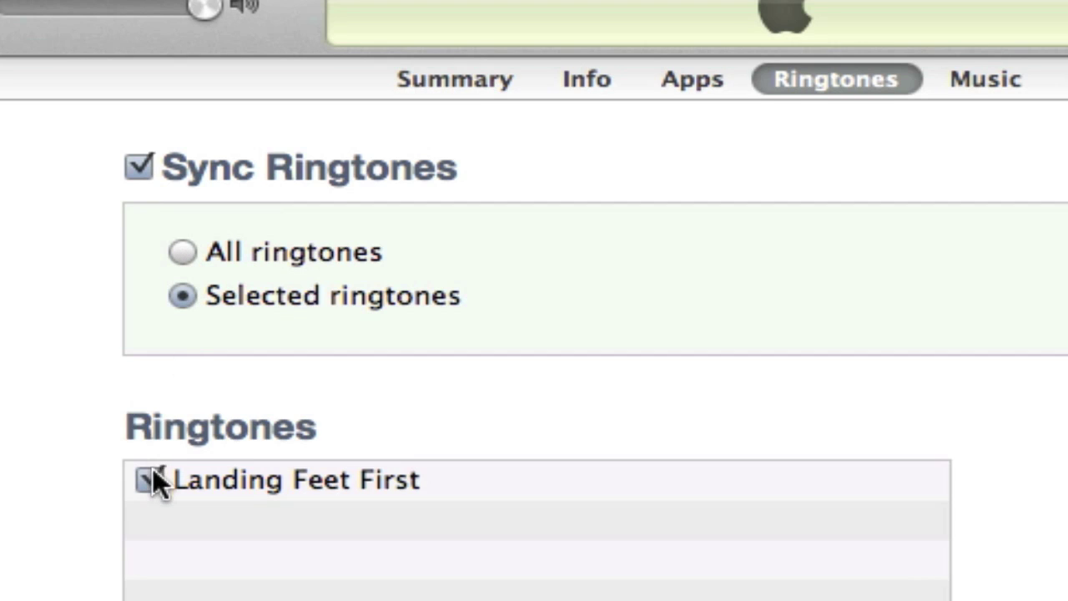
pyautogui.click(195, 260)
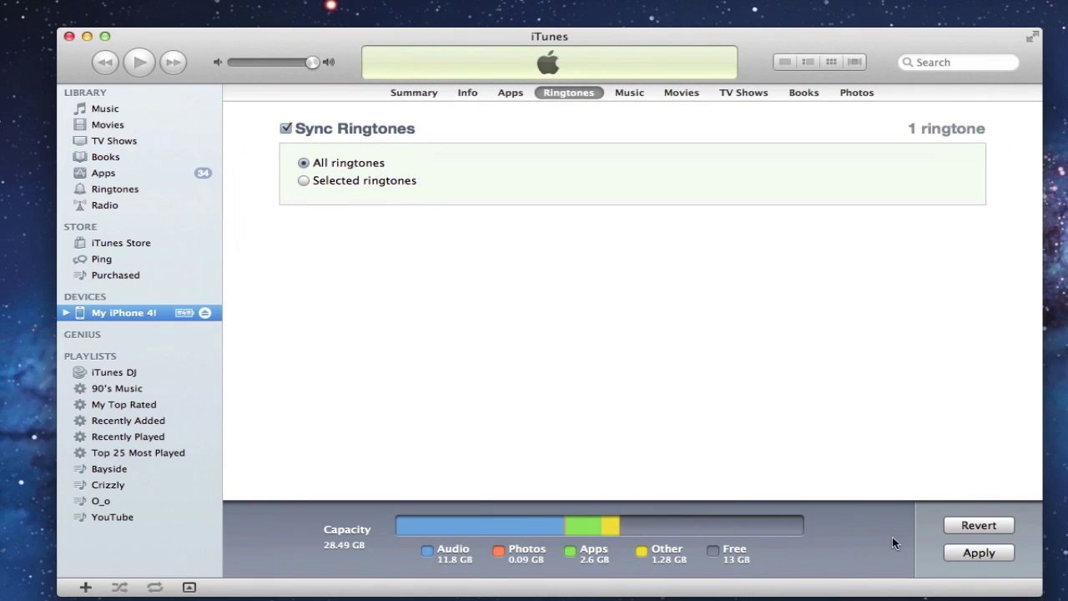
# Apply the ringtone sync settings and start syncing the iPhone.
pyautogui.click(967, 553)
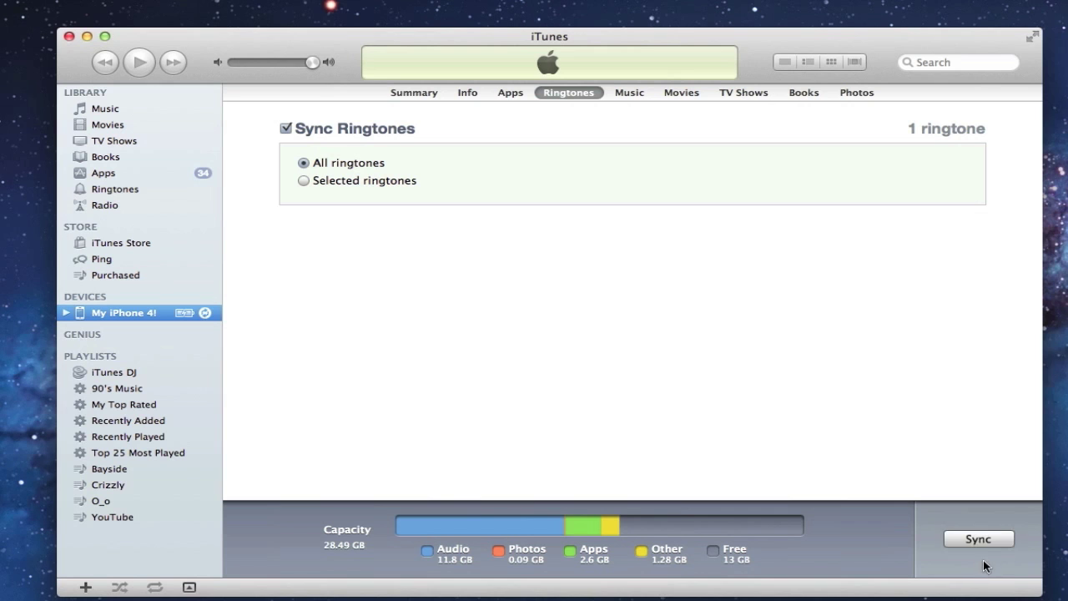
pyautogui.click(979, 540)
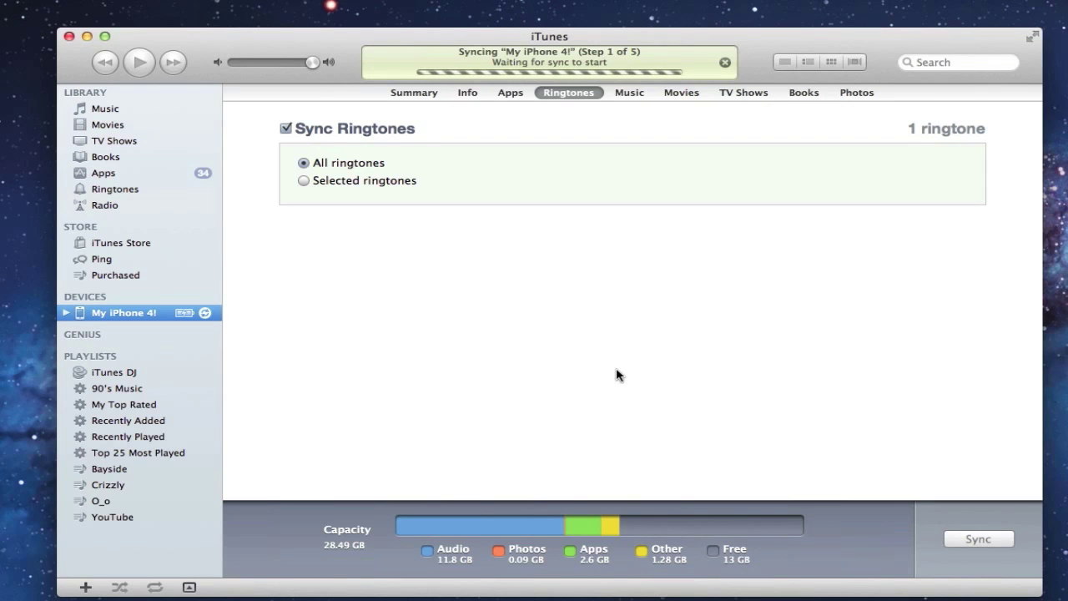